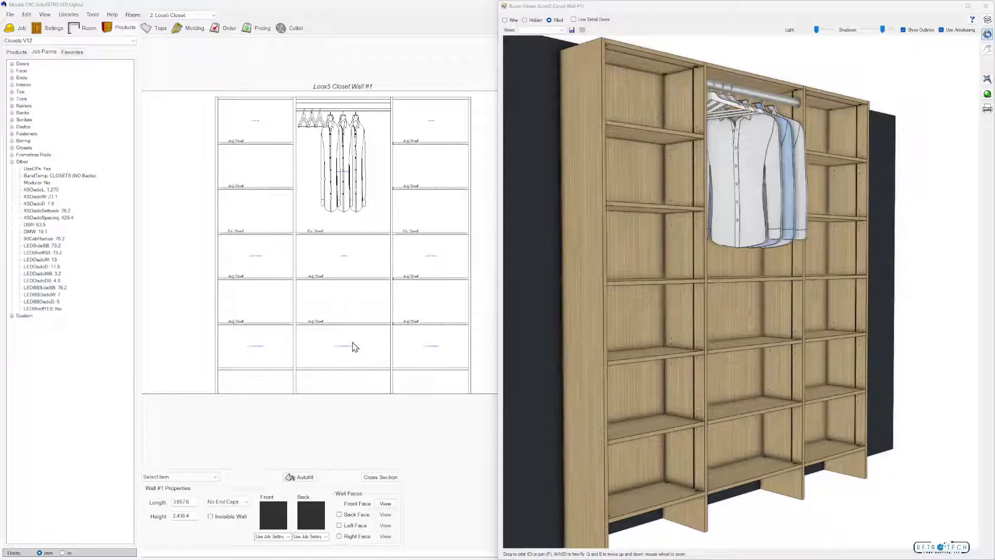
- Toggle LEDShelfYES to Yes and orbit the 3D view to inspect the rebuilt shelves from below
left_click_drag(657, 427, 657, 412)
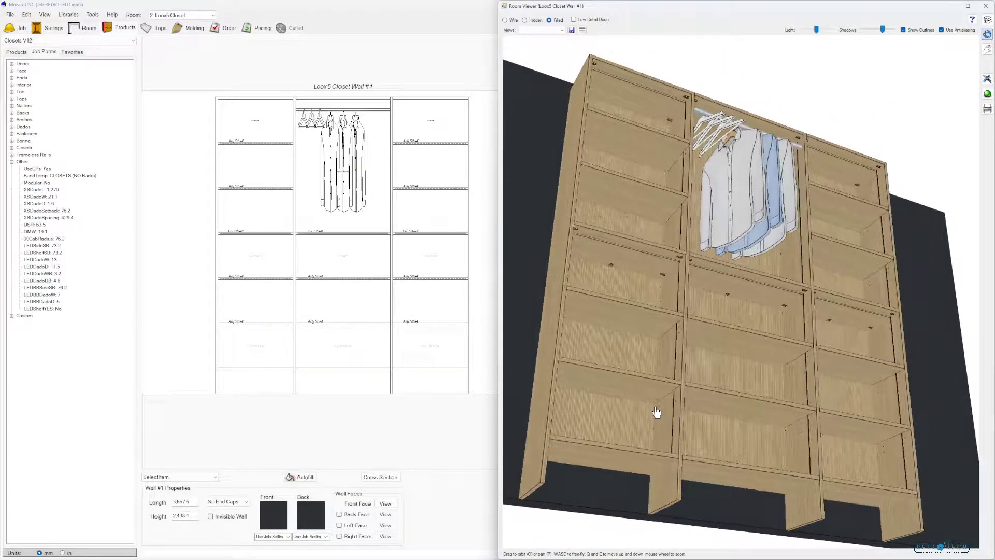
scroll(659, 396, "up", 1)
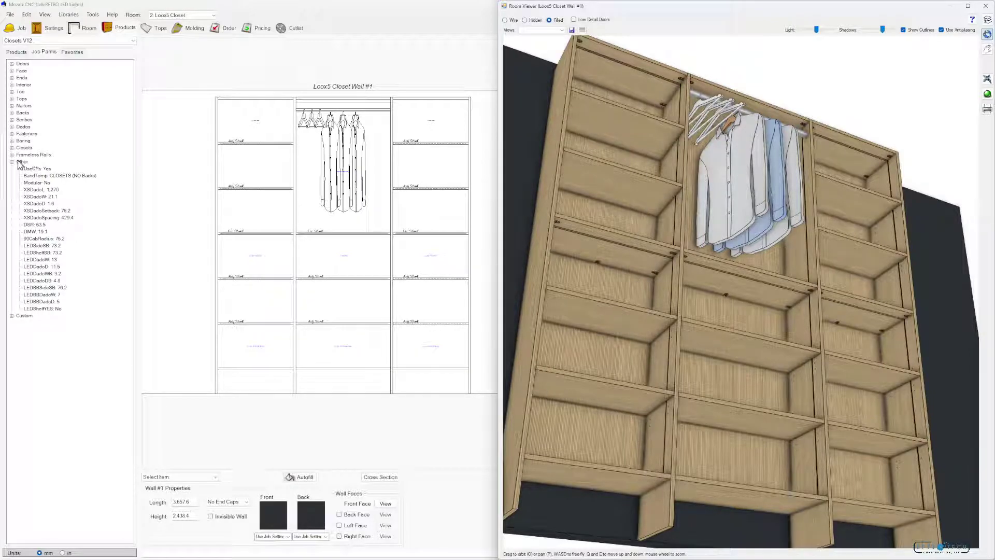
double_click(52, 308)
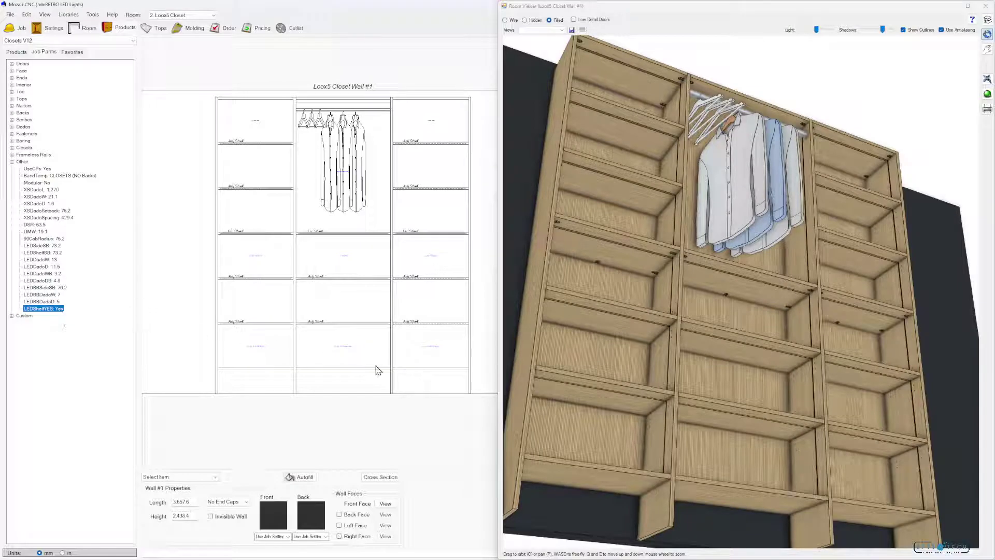
left_click_drag(642, 358, 673, 357)
scroll(705, 326, "down", 4)
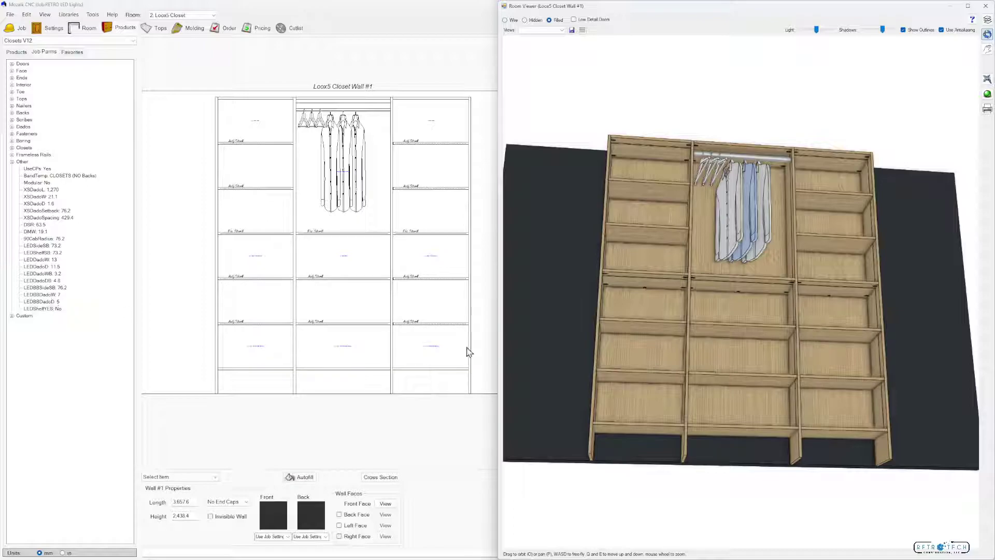
scroll(678, 348, "up", 10)
scroll(679, 237, "up", 4)
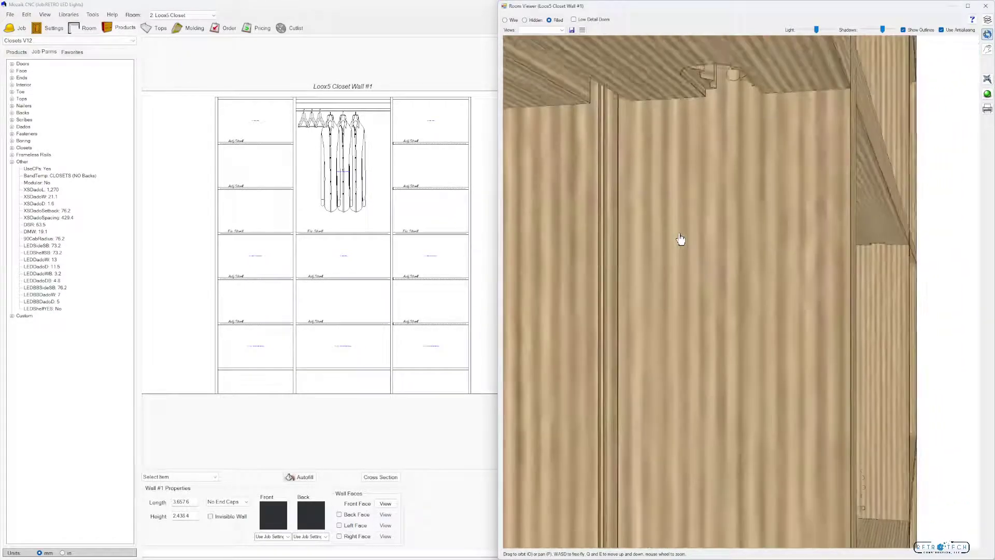
left_click_drag(679, 238, 704, 263)
scroll(782, 170, "down", 6)
scroll(666, 383, "up", 5)
scroll(712, 176, "up", 4)
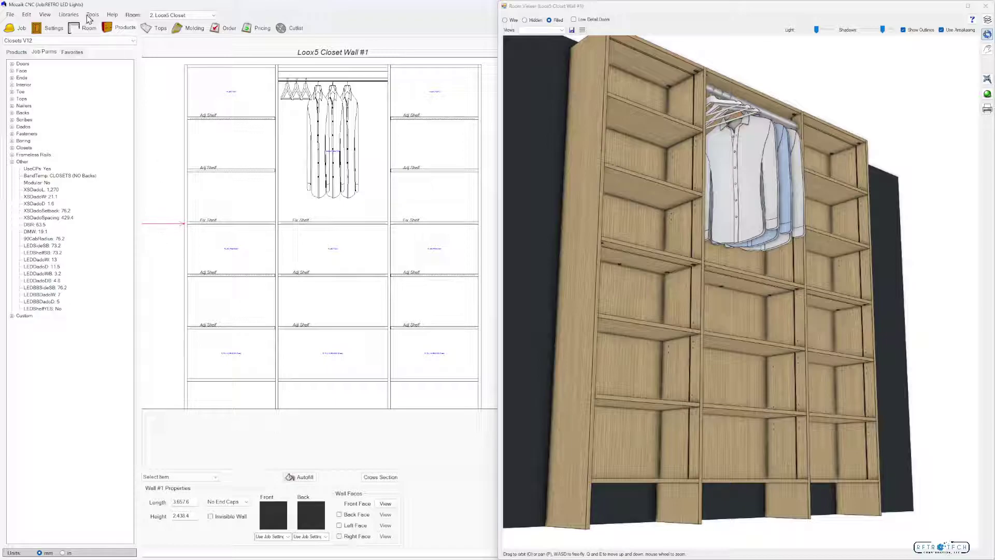
- Choose the RETRO LED & Shiplap V2 inserts library and scroll through its F.F. and FL LED inserts
left_click(568, 166)
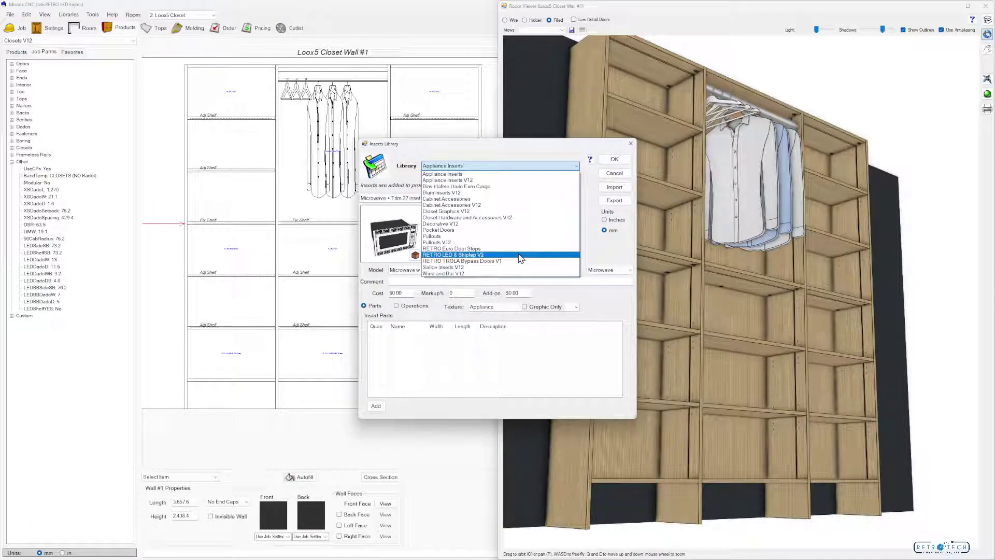
left_click(521, 255)
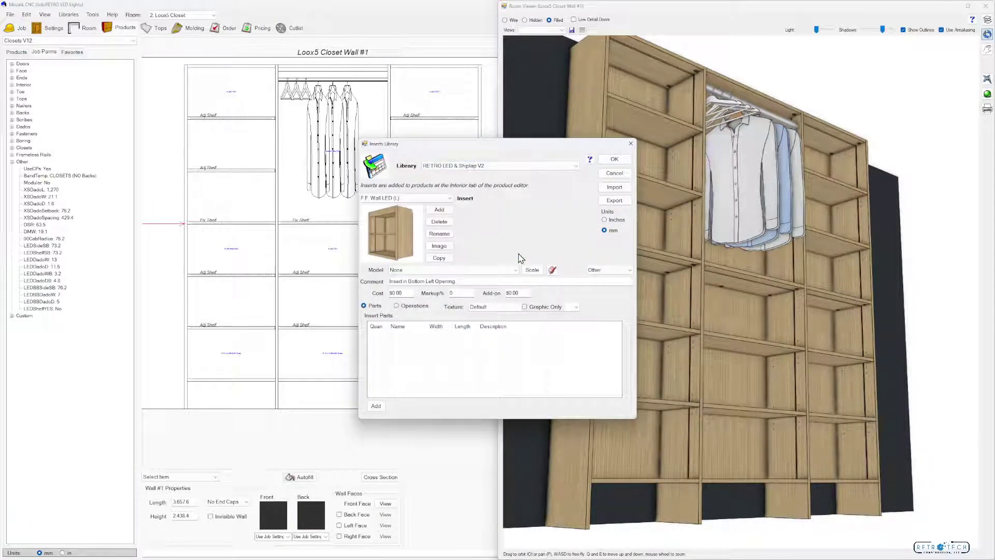
left_click(450, 199)
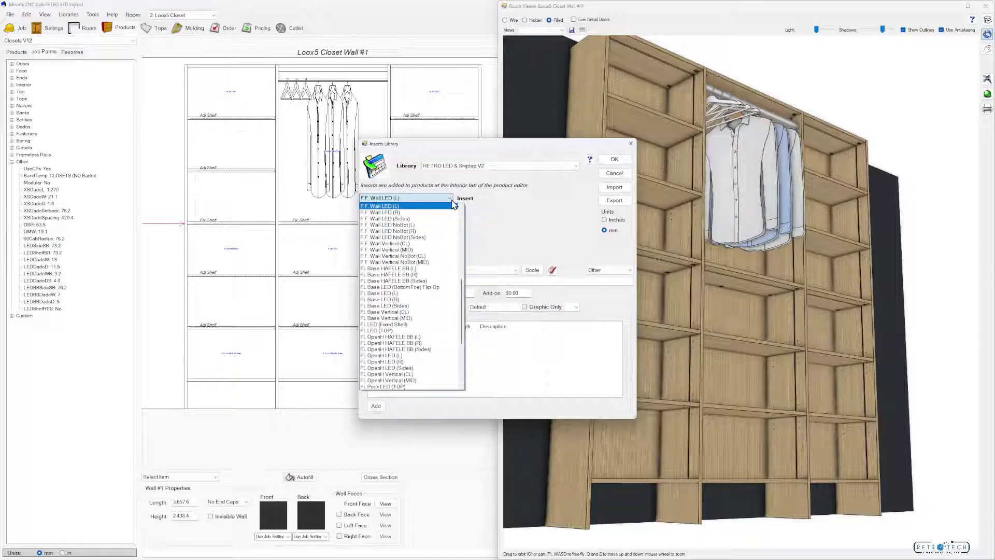
scroll(414, 269, "up", 10)
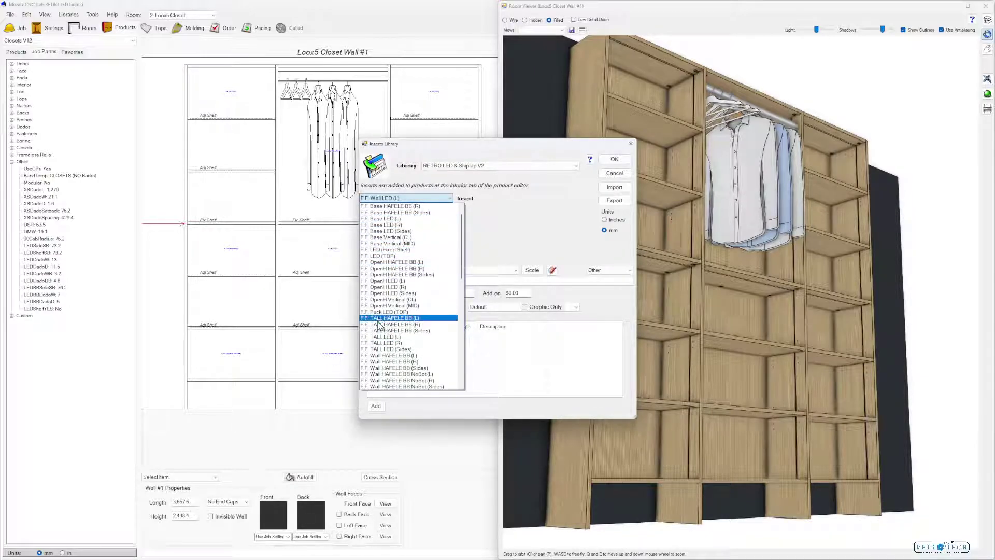
scroll(381, 357, "down", 2)
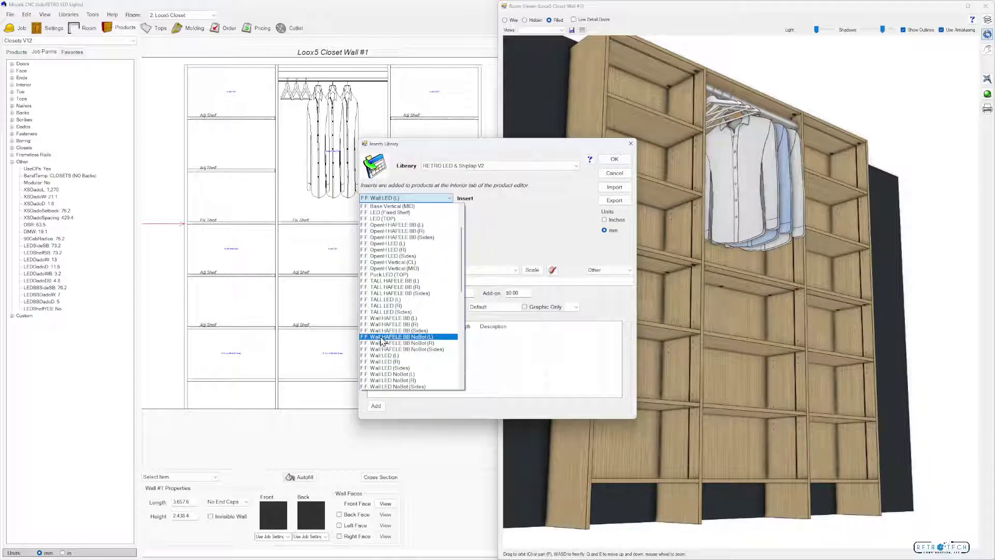
scroll(381, 341, "down", 7)
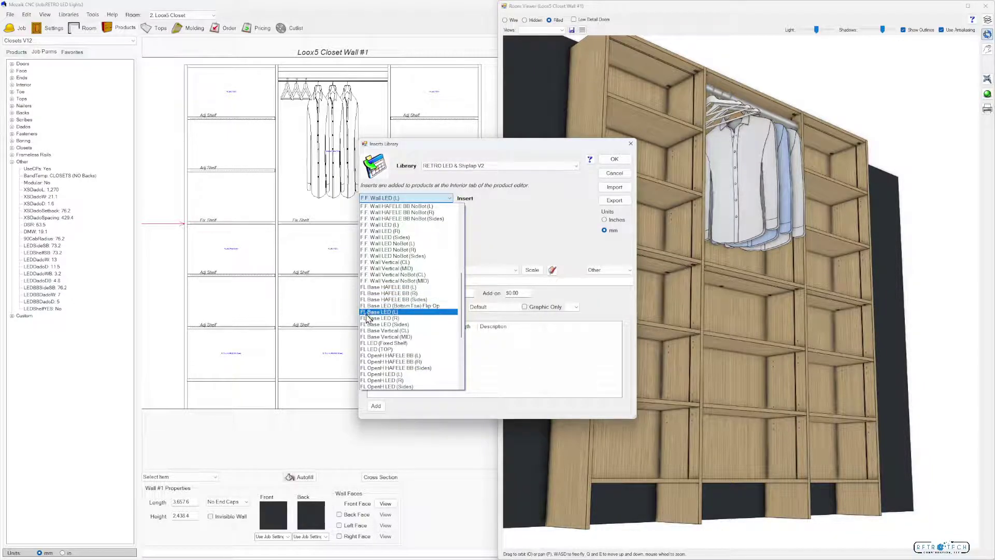
scroll(366, 296, "down", 4)
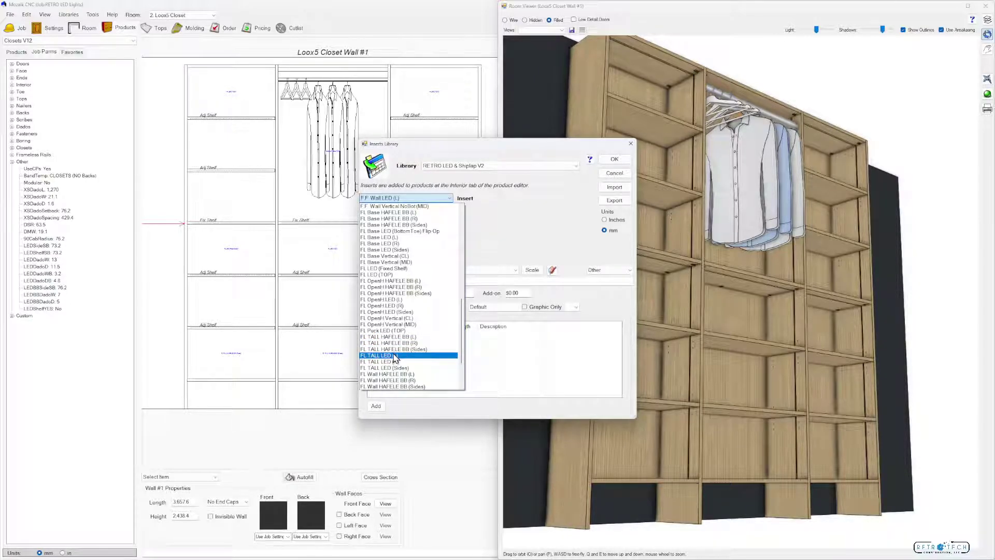
scroll(397, 352, "down", 3)
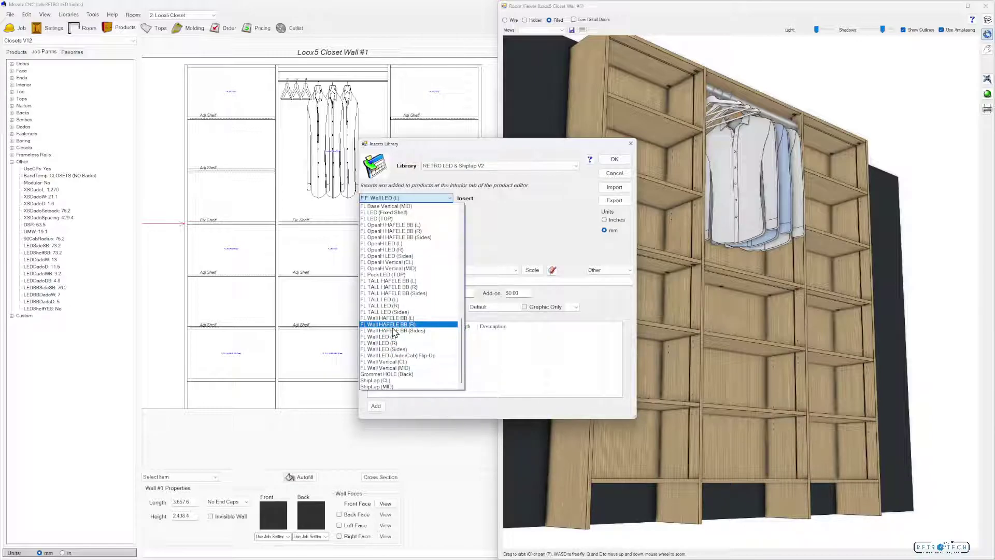
scroll(392, 311, "up", 6)
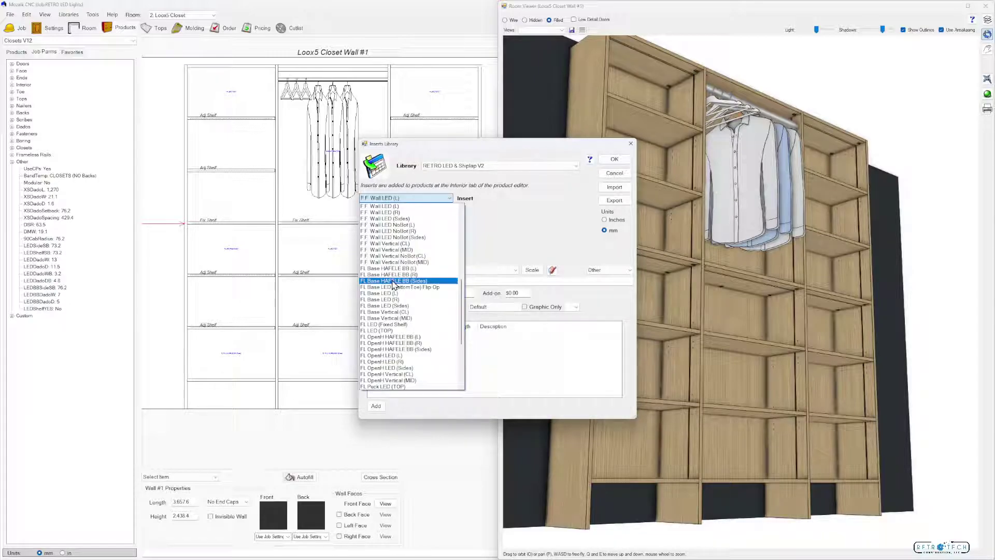
- Inspect the first Dado operation of FL Base HAFELE BB (Sides) and cancel without changes
left_click(394, 281)
left_click(413, 334)
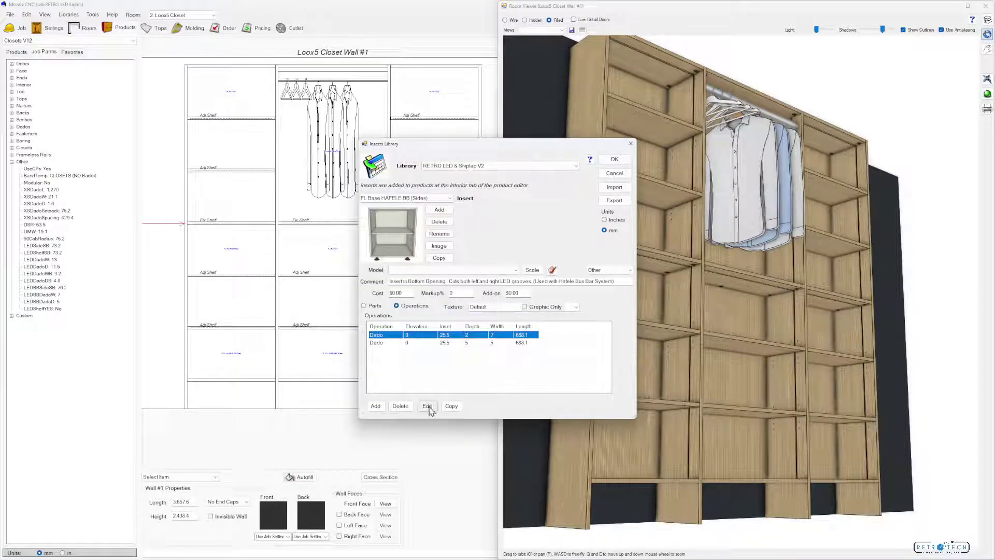
left_click(426, 407)
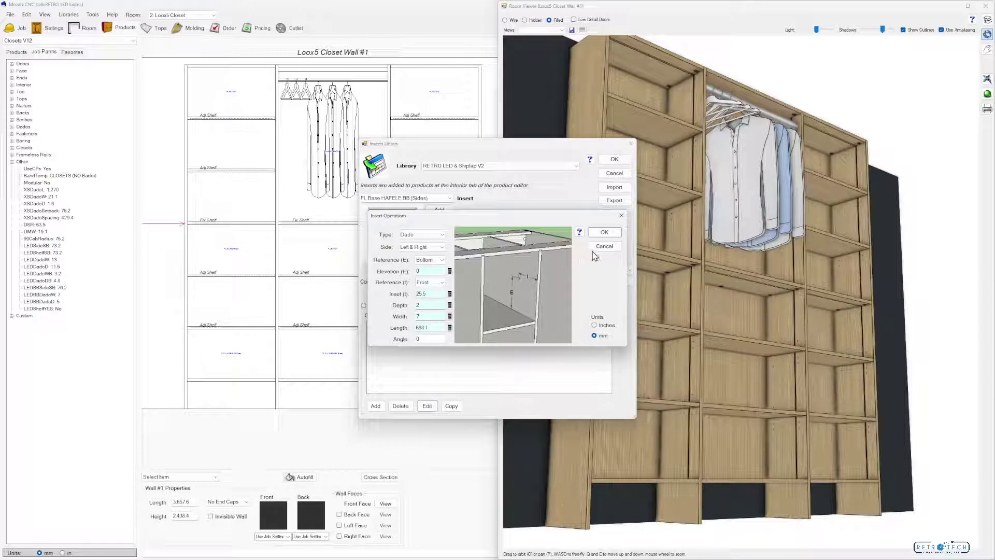
left_click(605, 248)
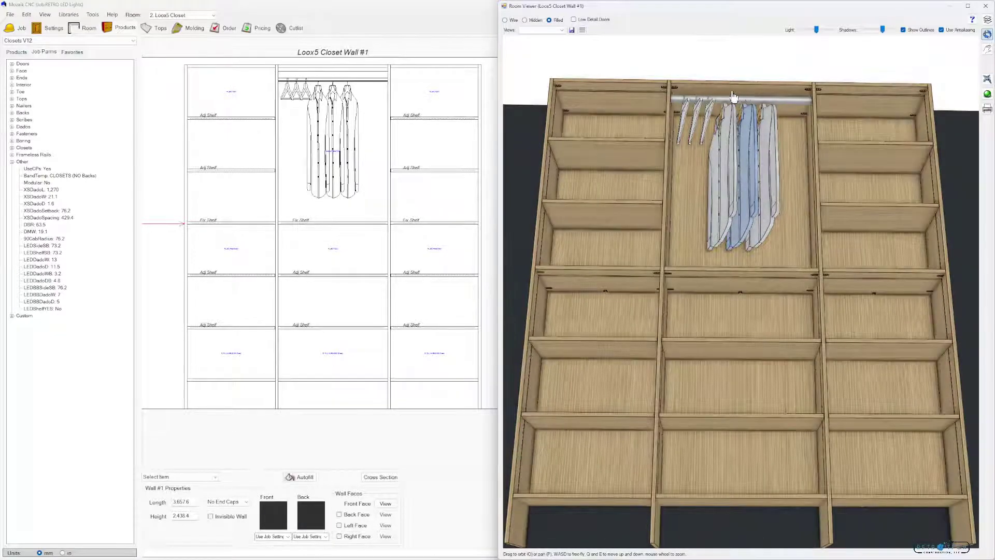
- Drag the FL LED (TOP) insert into the top opening of the middle section's interior
double_click(345, 194)
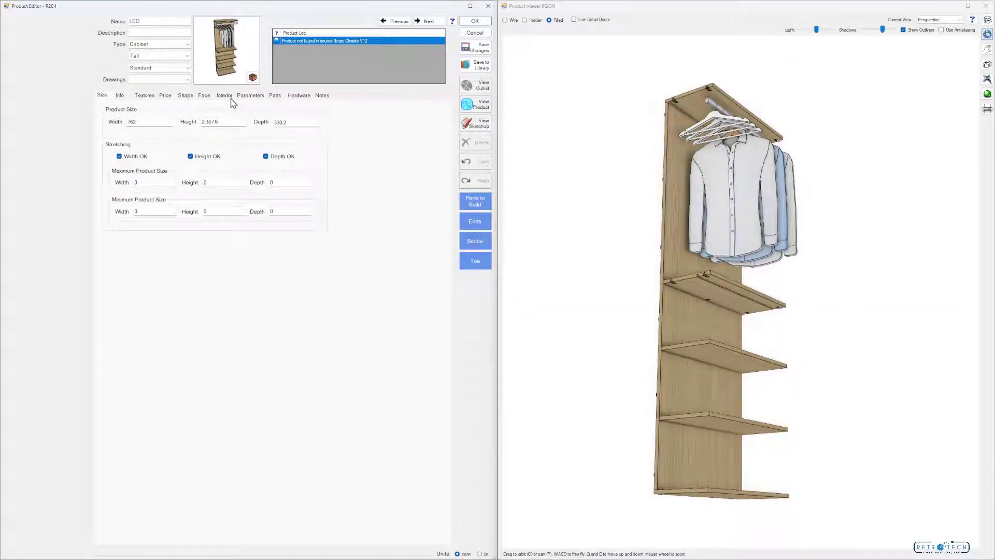
left_click(224, 96)
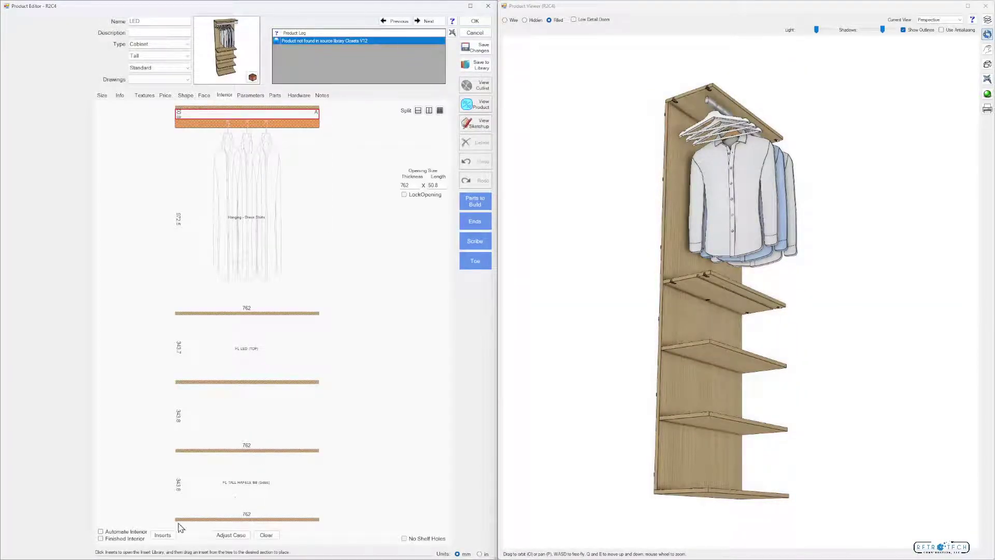
left_click(162, 535)
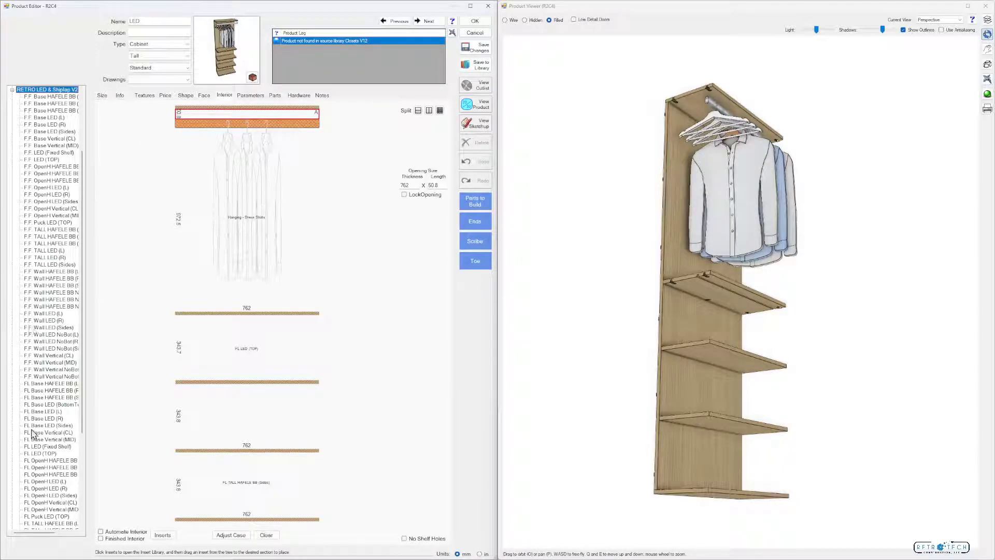
left_click(47, 454)
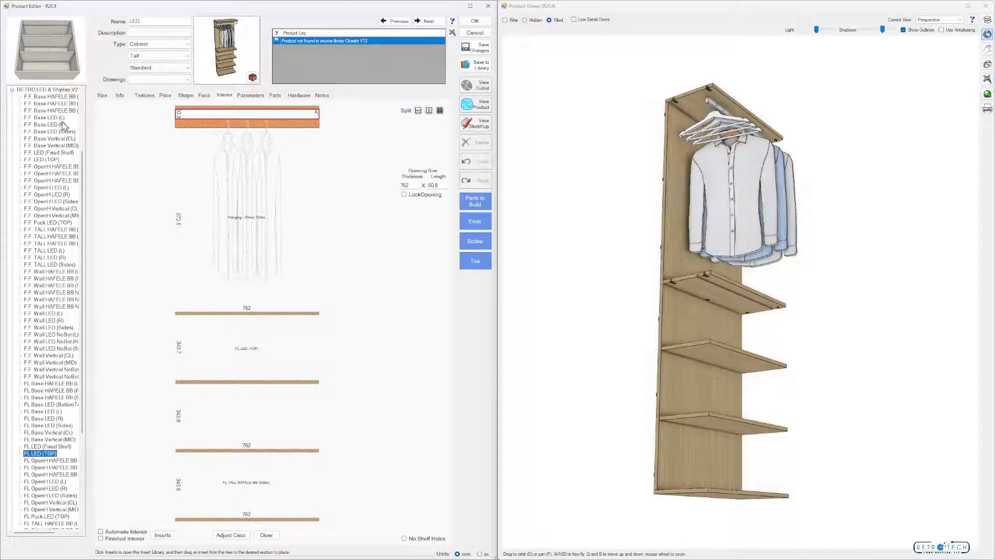
left_click_drag(47, 453, 259, 119)
left_click_drag(723, 97, 737, 84)
scroll(732, 88, "up", 1)
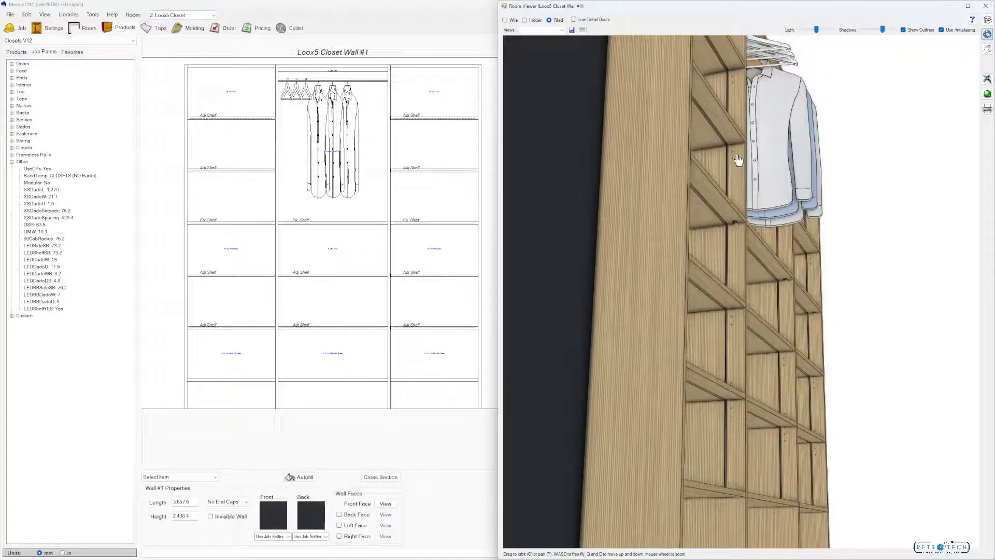
- Confirm an ASh Dep value of 13 and orbit the closet view around the shelves
scroll(736, 119, "down", 3)
left_click_drag(732, 82, 689, 89)
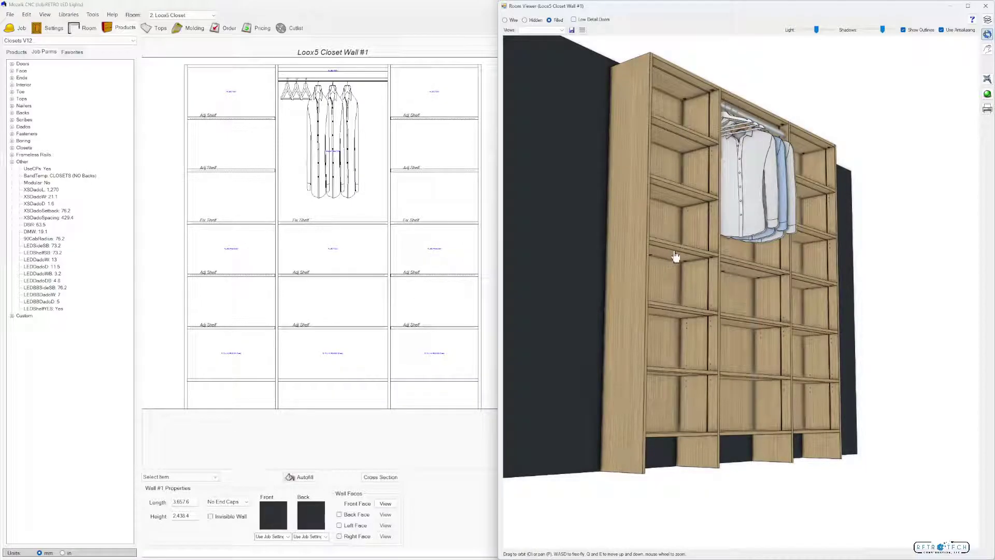
left_click_drag(683, 264, 688, 264)
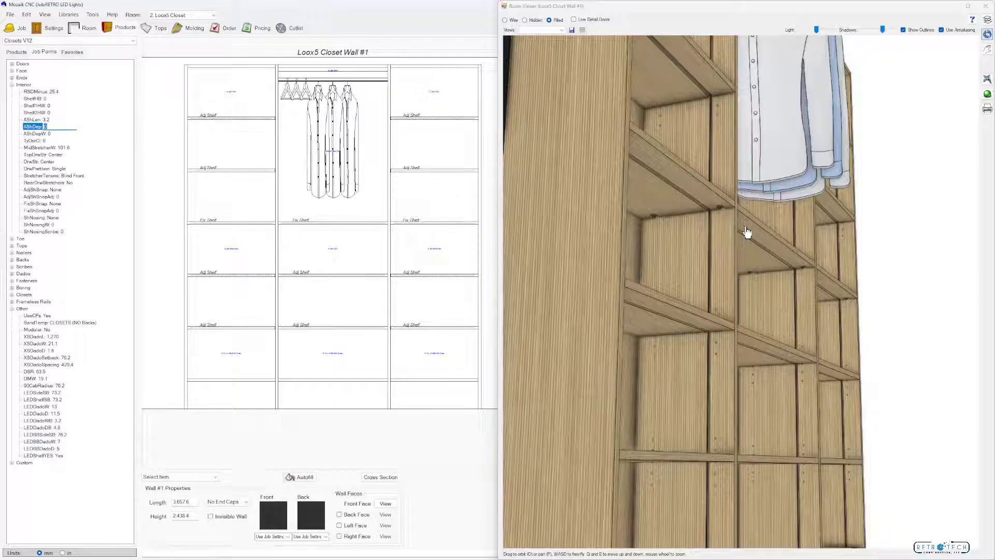
key("Return")
scroll(729, 344, "up", 4)
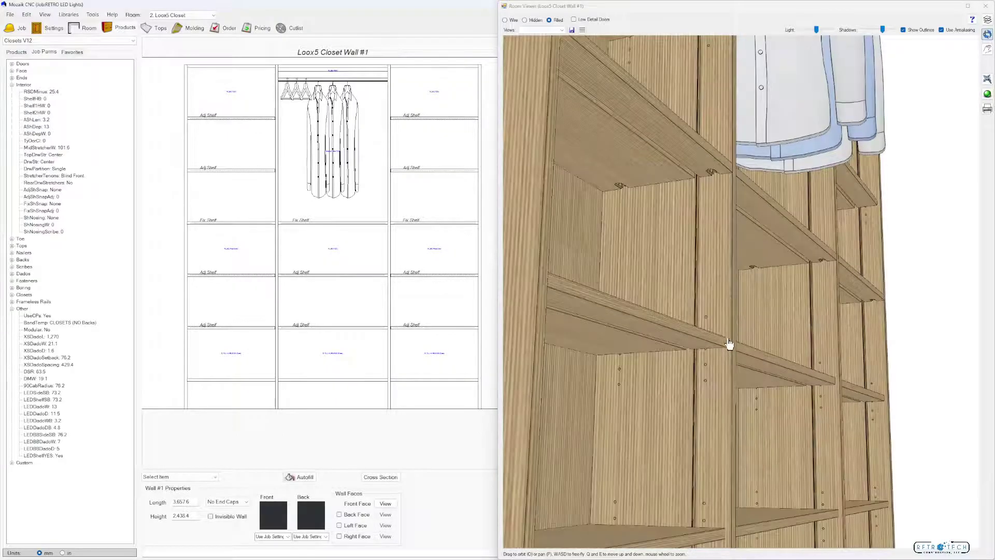
left_click_drag(717, 360, 722, 292)
scroll(728, 277, "up", 2)
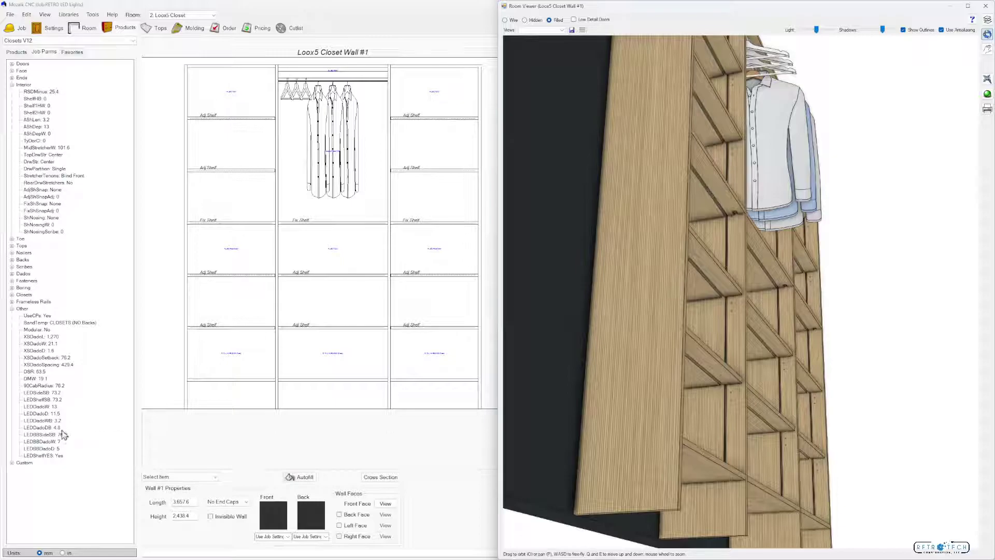
- Reduce LEDShelfSB from 73.2 to 60.2 by appending -13, then check the shelves
left_click(64, 400)
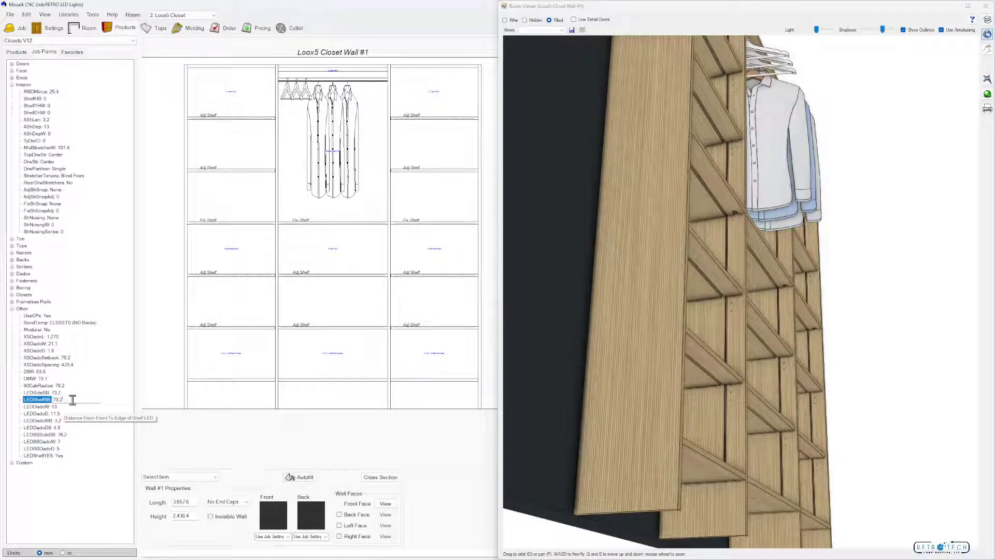
type("-13")
key("Return")
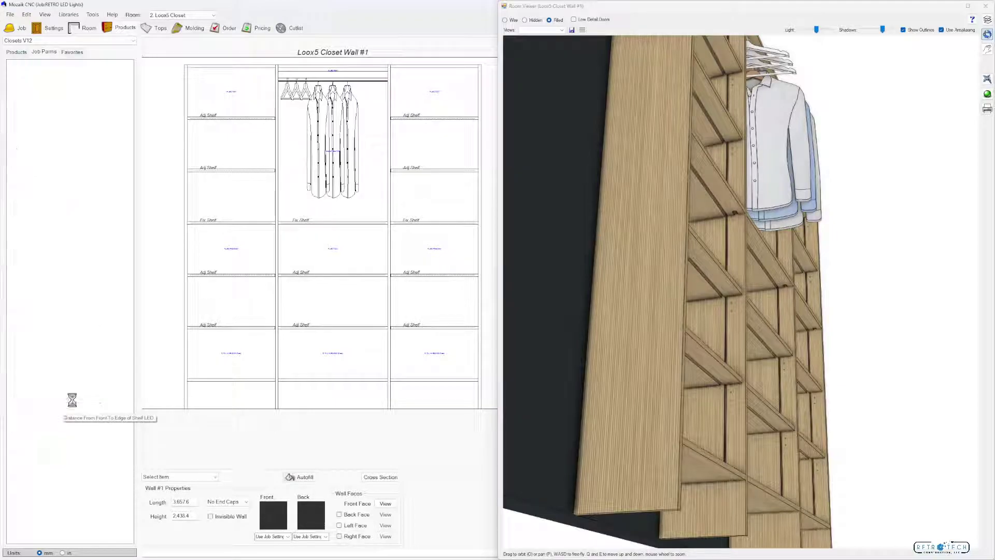
scroll(695, 311, "up", 5)
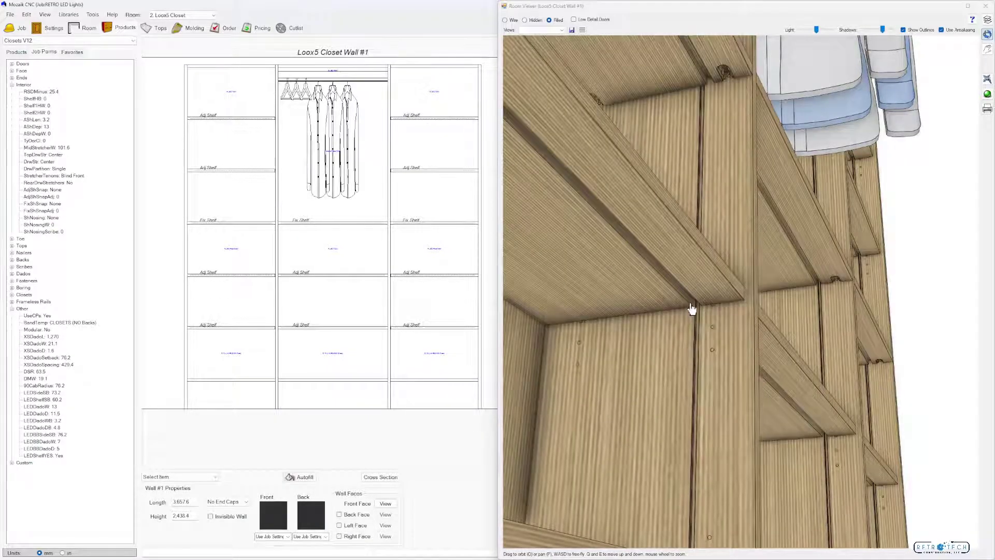
scroll(692, 309, "up", 2)
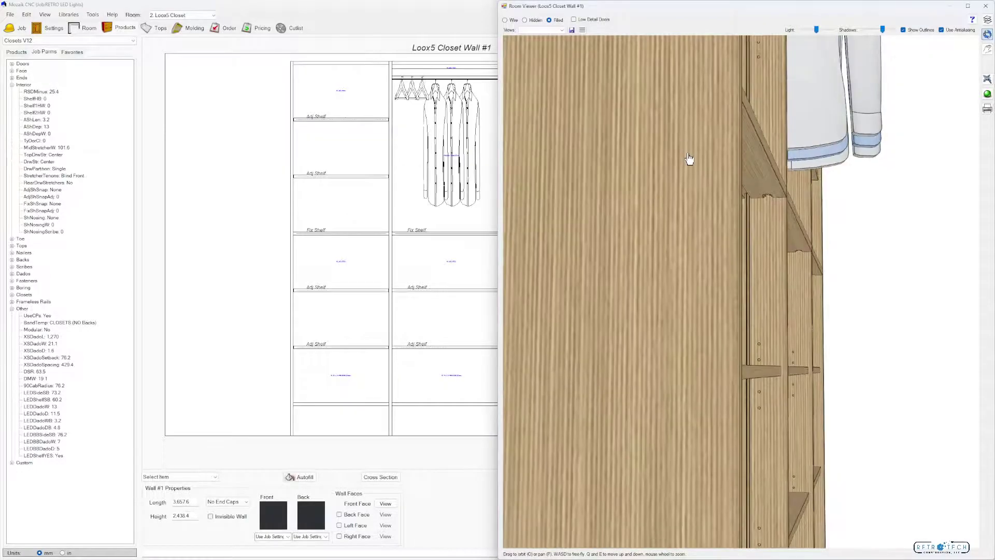
scroll(691, 160, "down", 5)
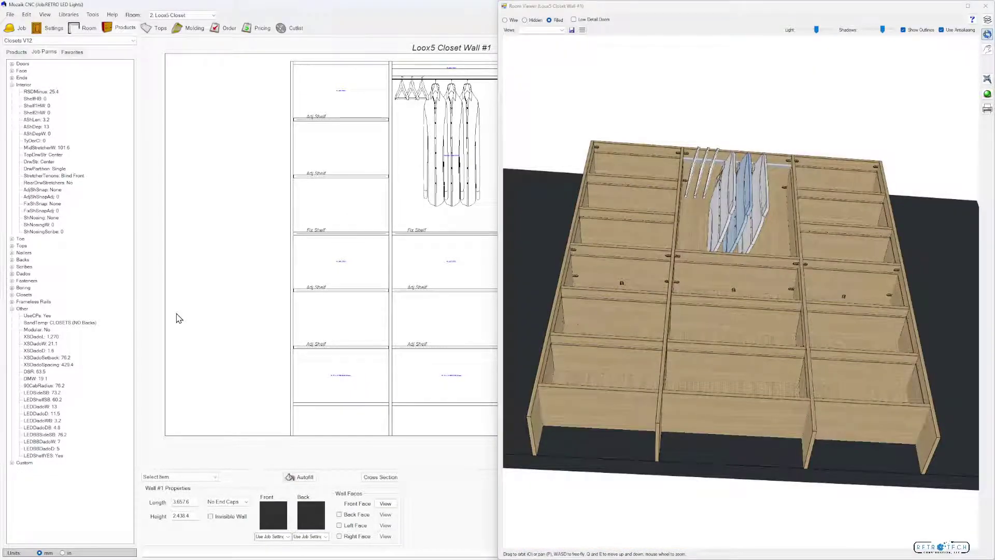
- Show the Other category of the Closets V12 library parameters
left_click(68, 15)
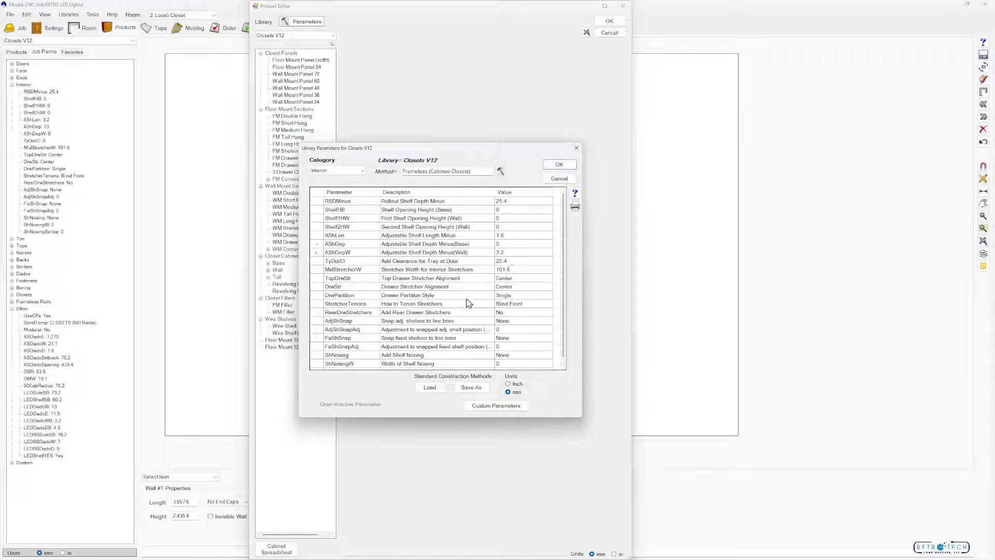
left_click(363, 171)
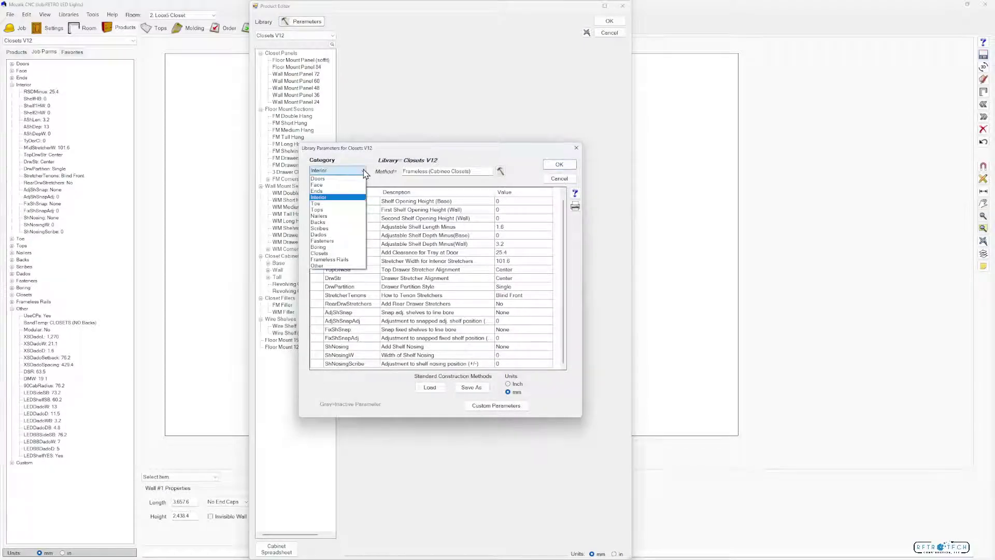
left_click(317, 265)
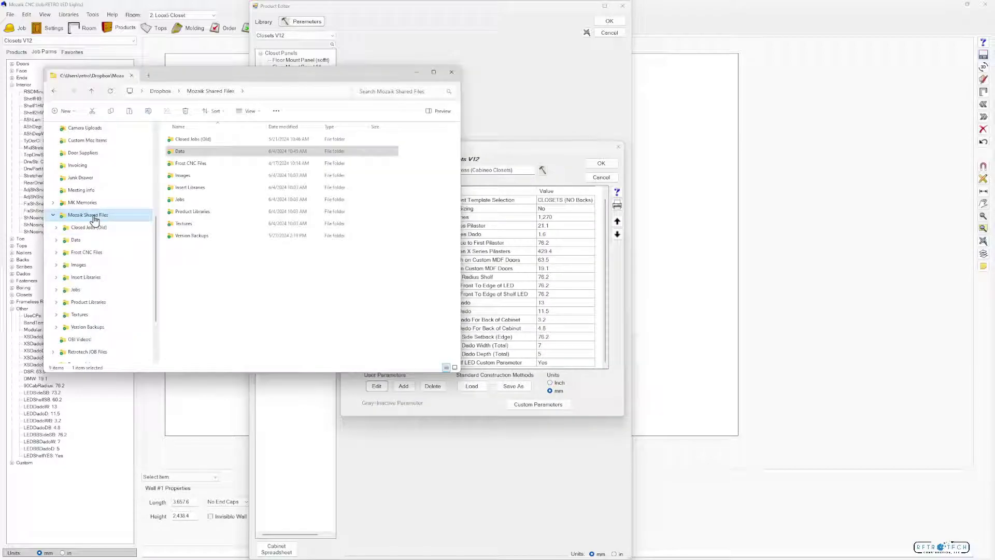
- Browse to Mozaik Shared Files > Data > StdConst, then open the library's Custom Parameters
left_click(196, 154)
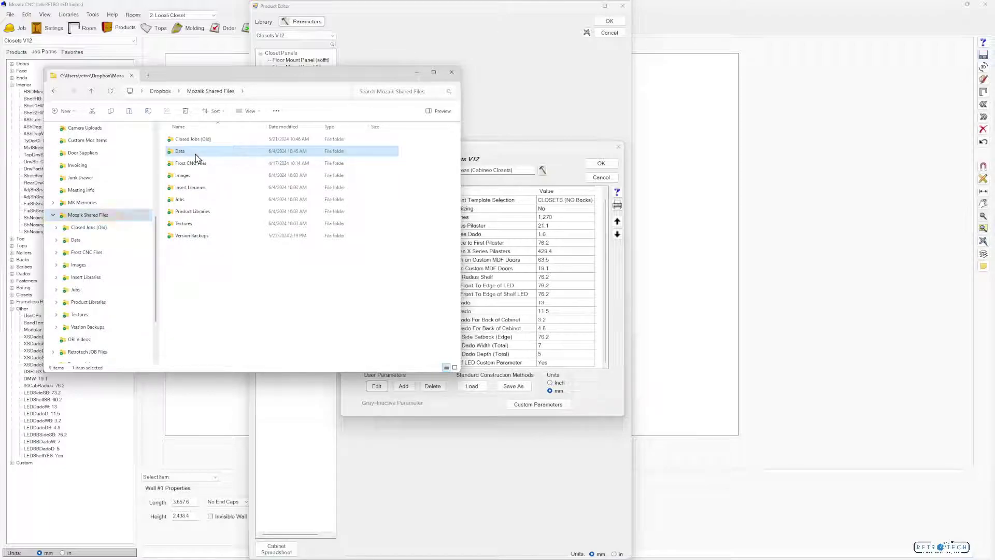
double_click(197, 154)
double_click(208, 285)
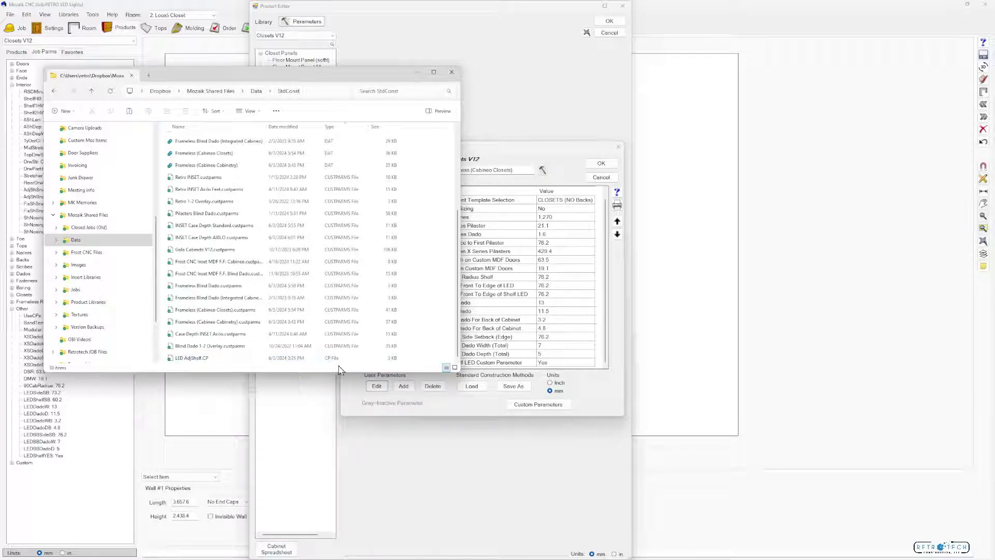
left_click(417, 72)
left_click(538, 404)
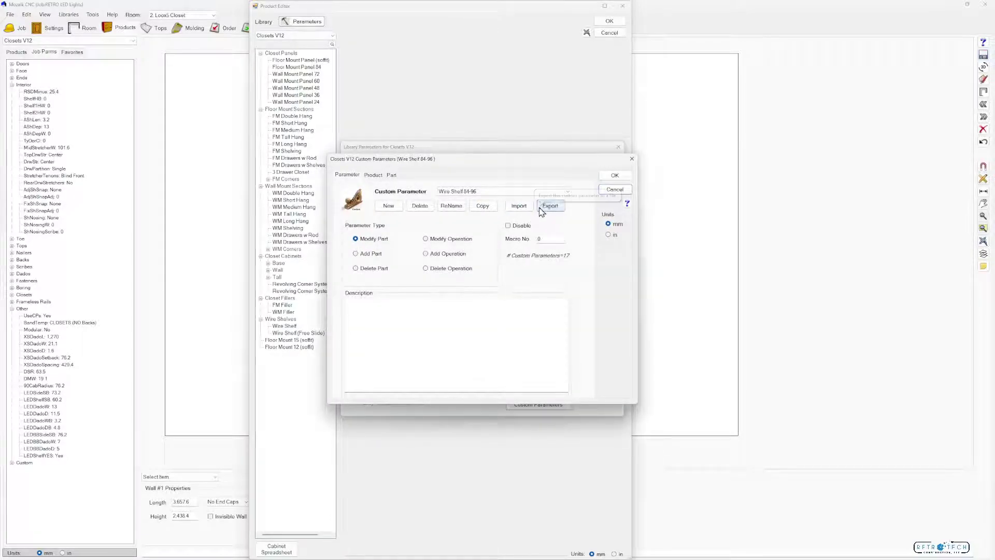
- Start a custom parameter import and browse Mozaik Shared Files > Data for LED AdjShelf.CP
left_click(518, 205)
left_click(382, 440)
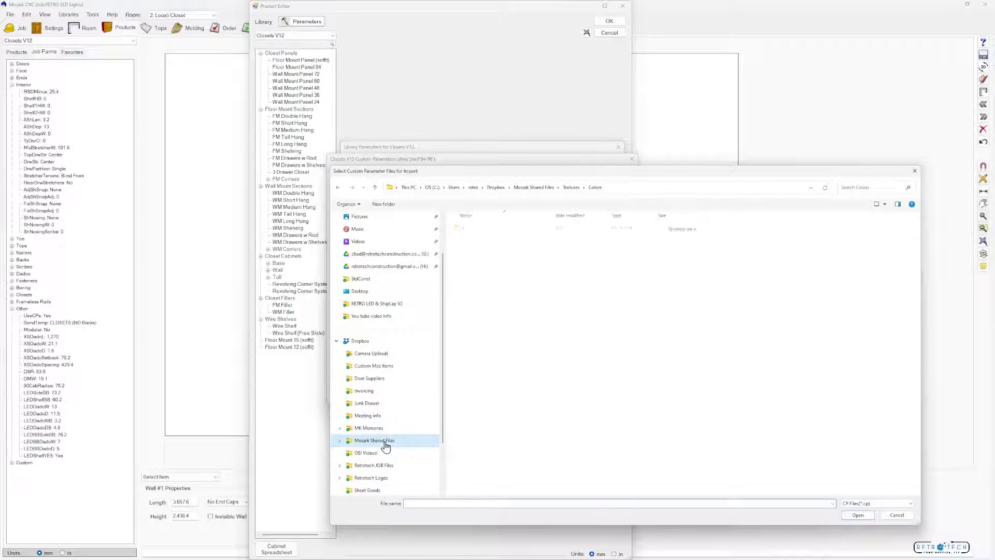
double_click(466, 239)
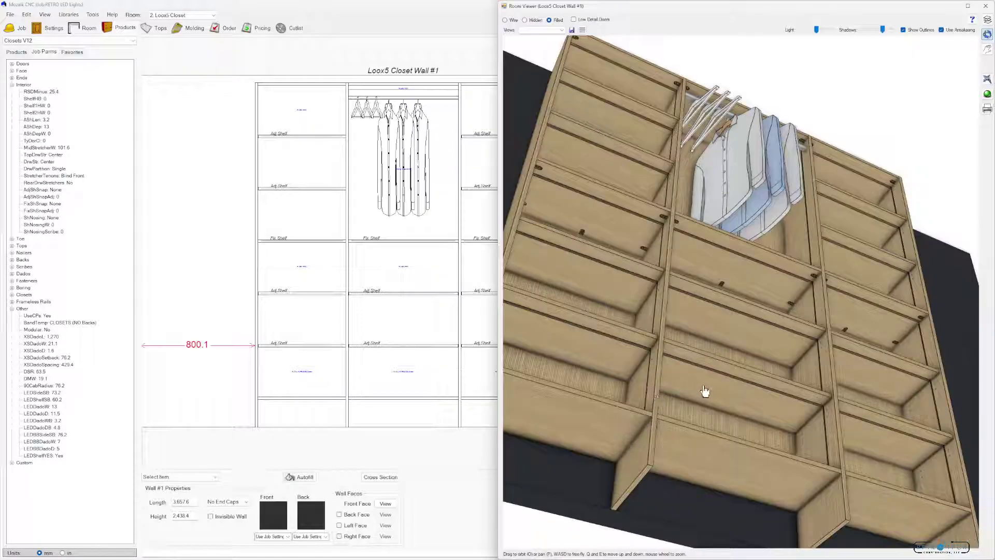
left_click_drag(704, 392, 734, 390)
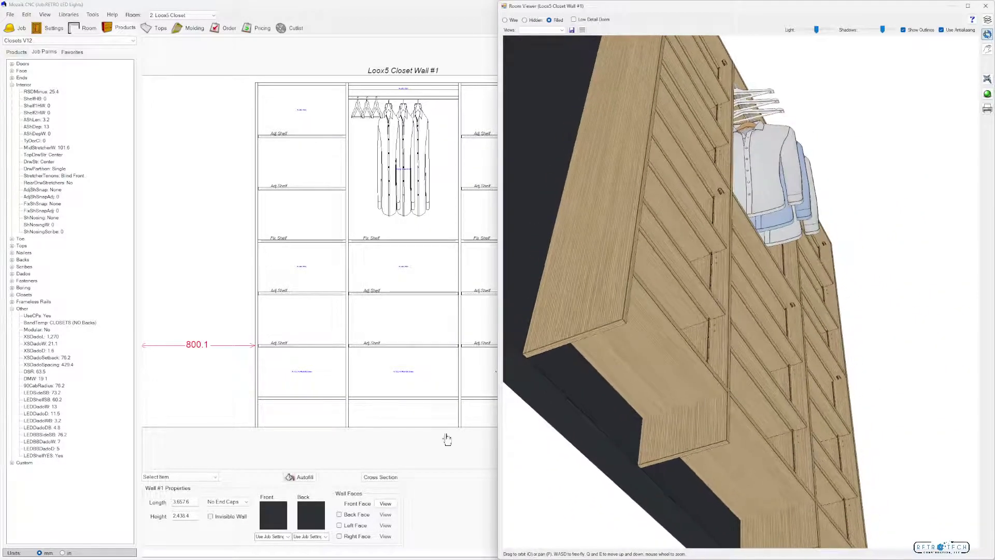
- Toggle LEDShelfYES to No and back to Yes, orbiting to compare the shelves
double_click(61, 456)
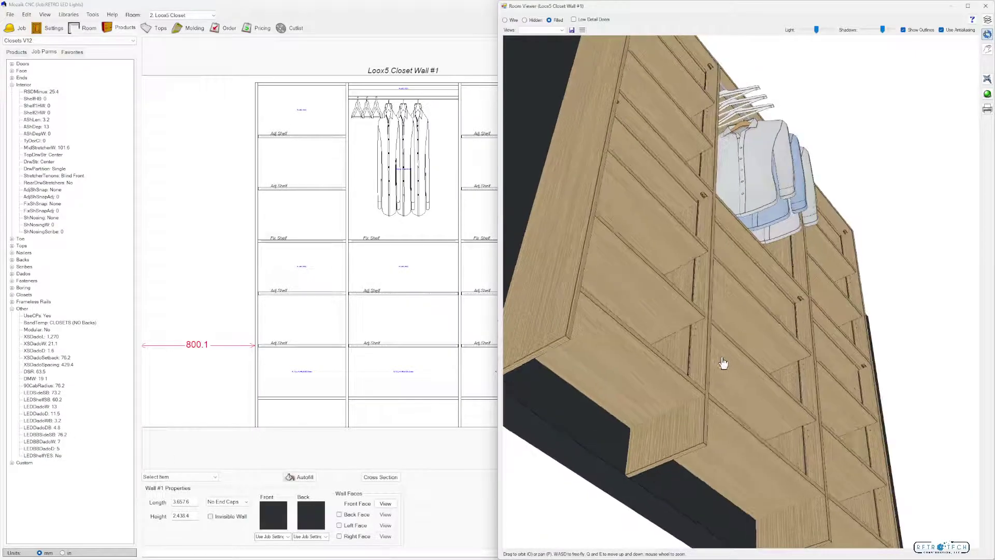
left_click_drag(723, 362, 693, 362)
double_click(47, 455)
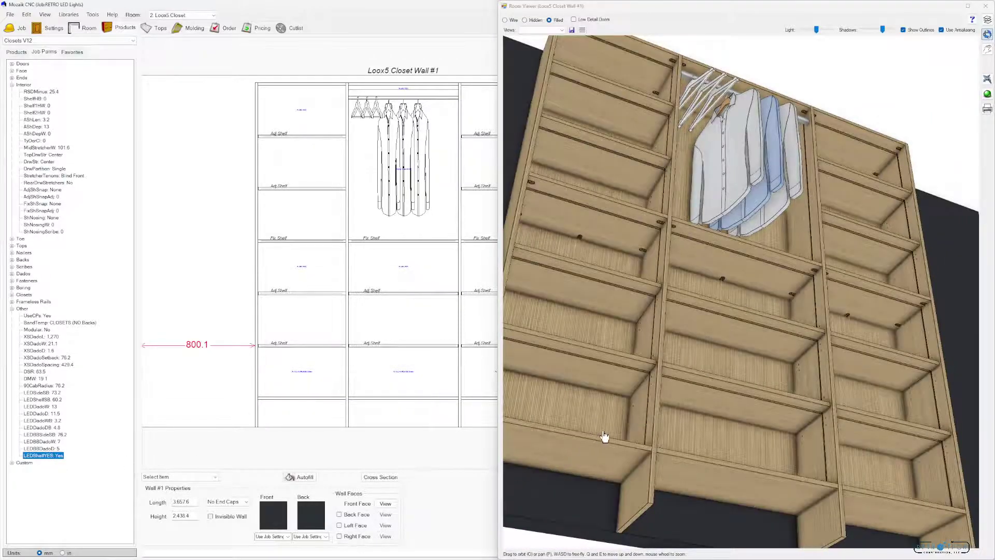
left_click_drag(604, 437, 612, 430)
- Add LEDShelfYES as a parameter override on the R2C2 shelving product
double_click(301, 363)
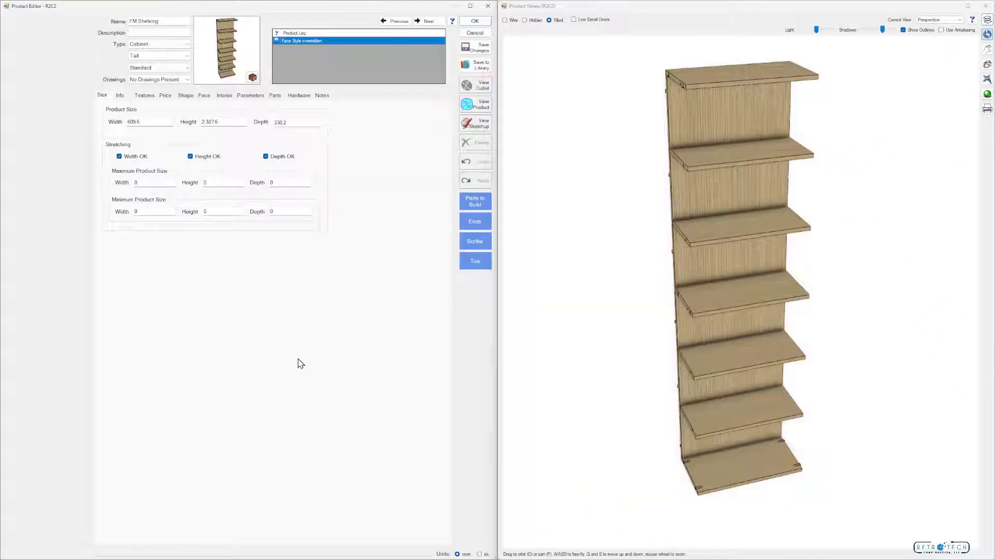
left_click(244, 95)
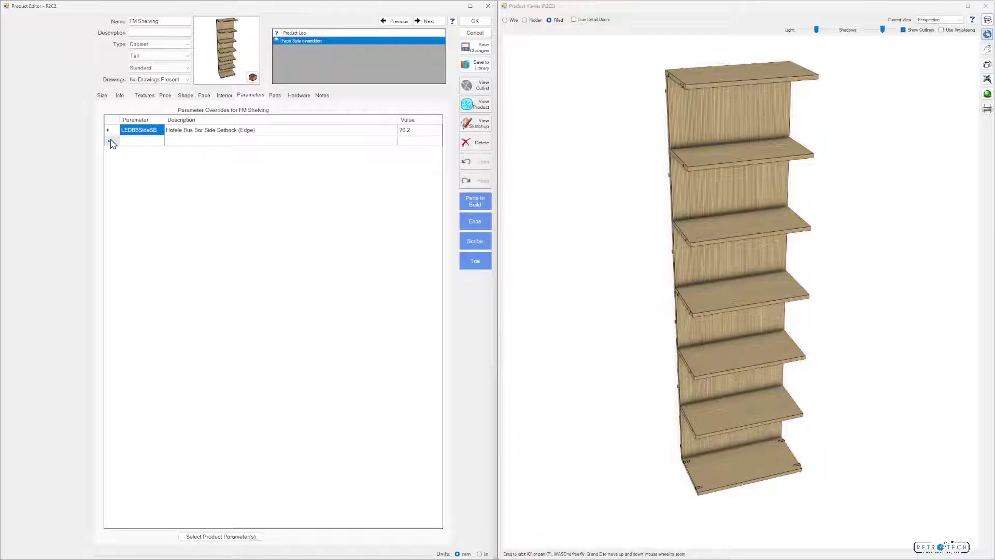
left_click(110, 140)
left_click(221, 537)
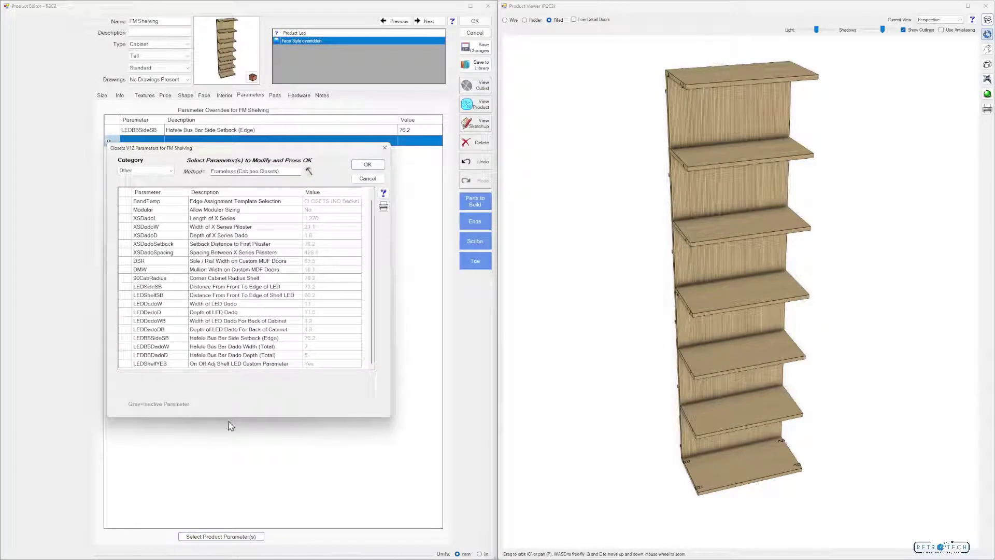
left_click(126, 364)
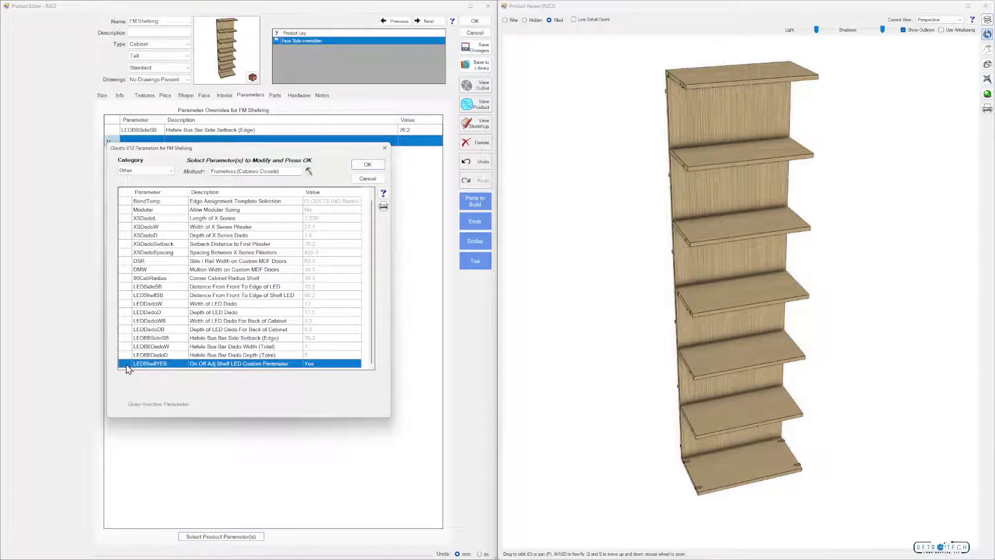
left_click(367, 164)
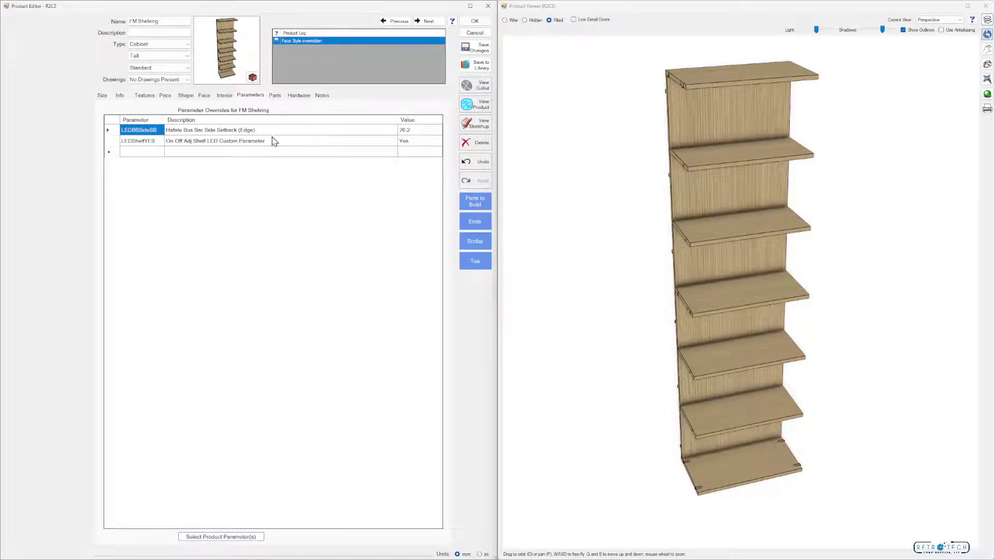
- Switch the LEDShelfYES override to No and back to Yes, orbiting to compare
left_click_drag(638, 259, 654, 233)
left_click(411, 141)
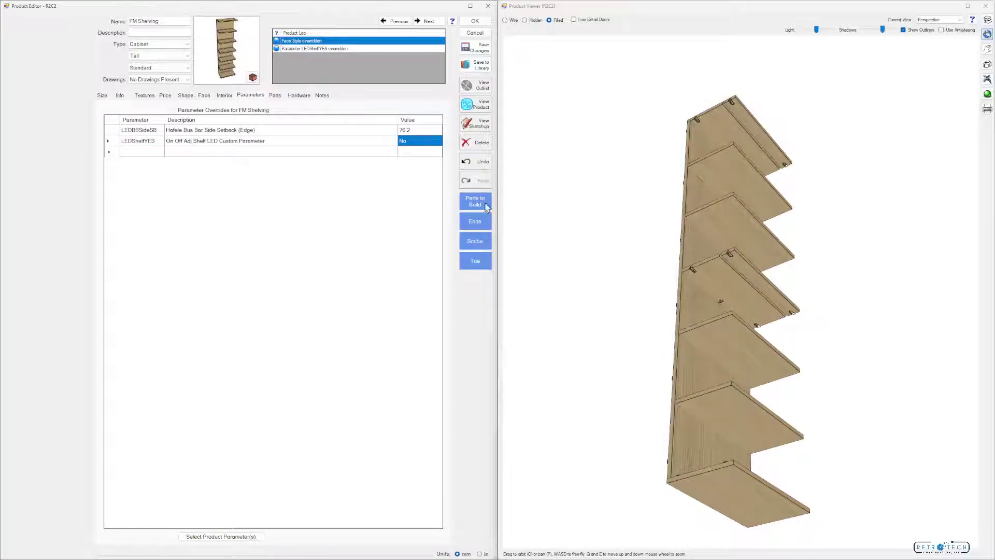
left_click_drag(767, 337, 771, 325)
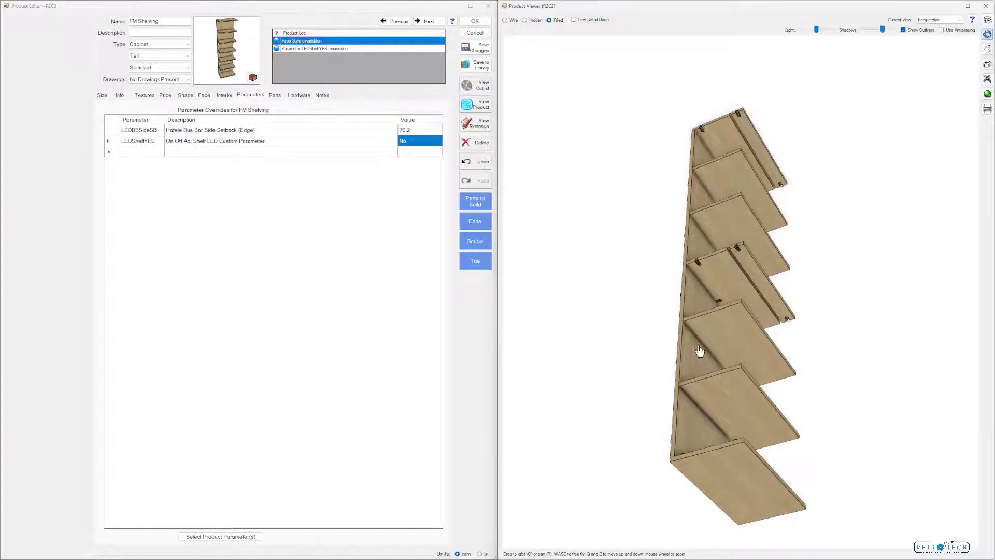
left_click(407, 140)
left_click_drag(762, 319, 768, 346)
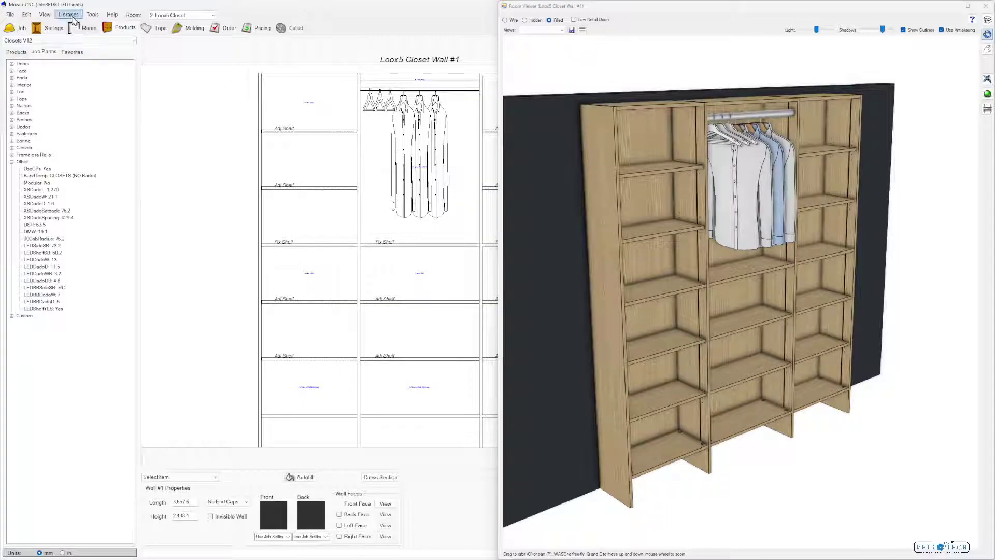
- Browse the RETRO LED Parts shape library's LED shelf and light bar profiles, then close it
left_click(68, 14)
left_click(78, 98)
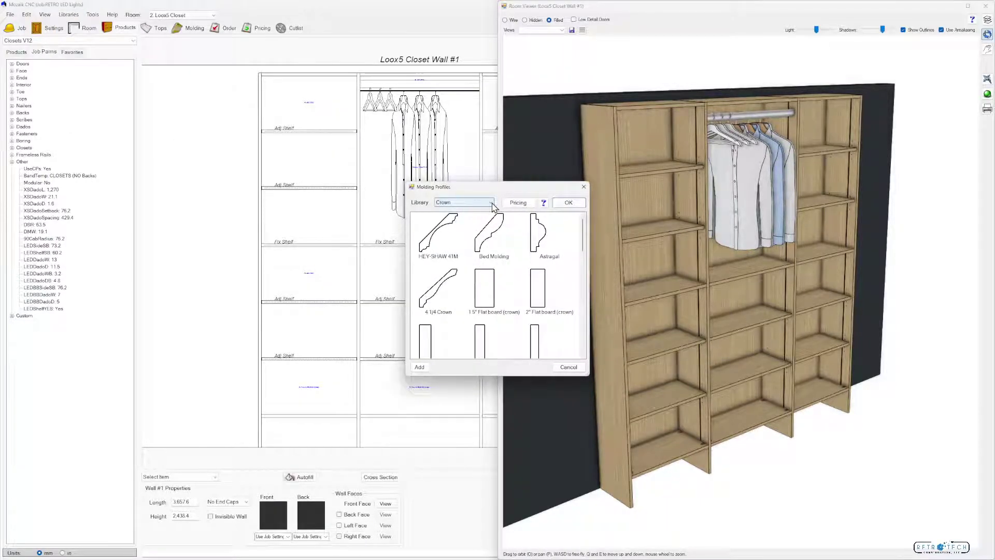
left_click(491, 203)
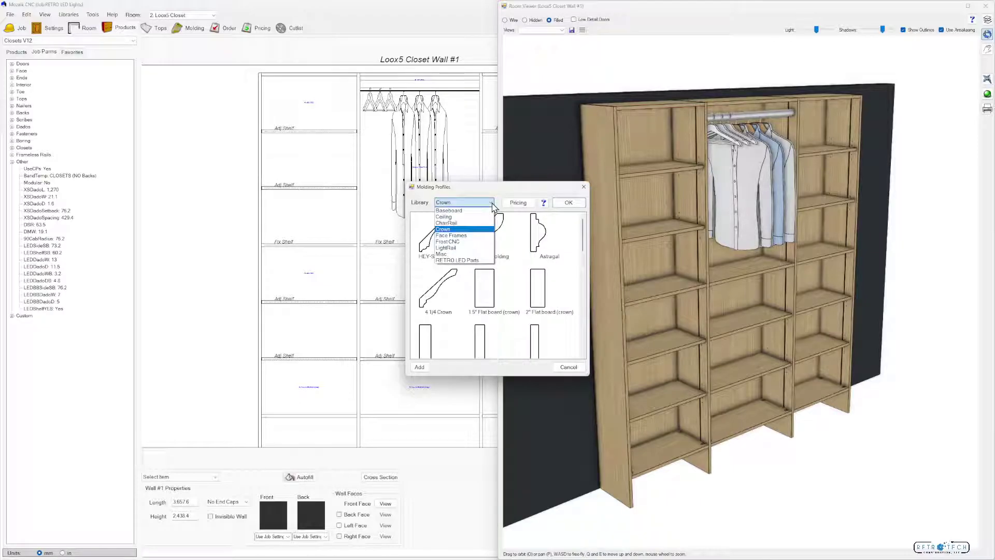
left_click(477, 261)
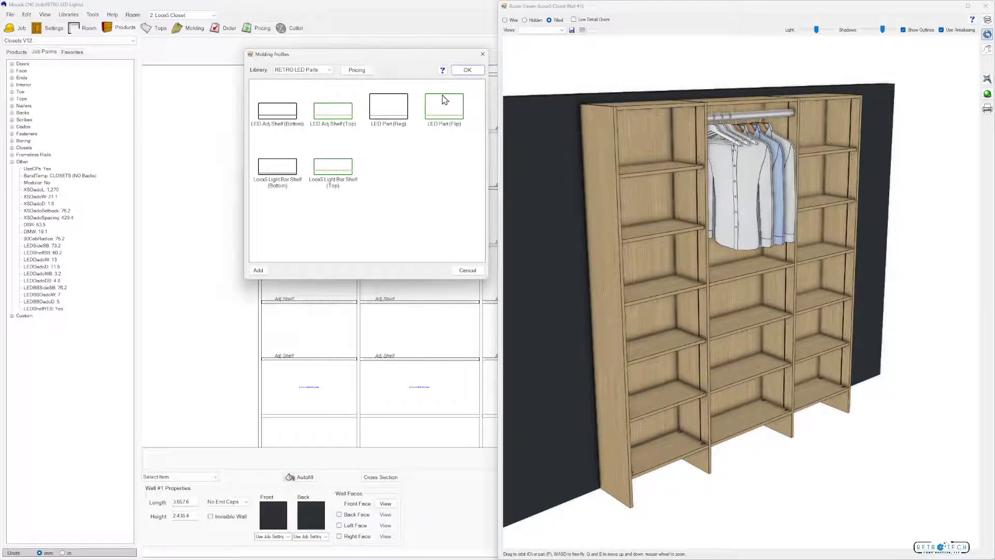
left_click(469, 70)
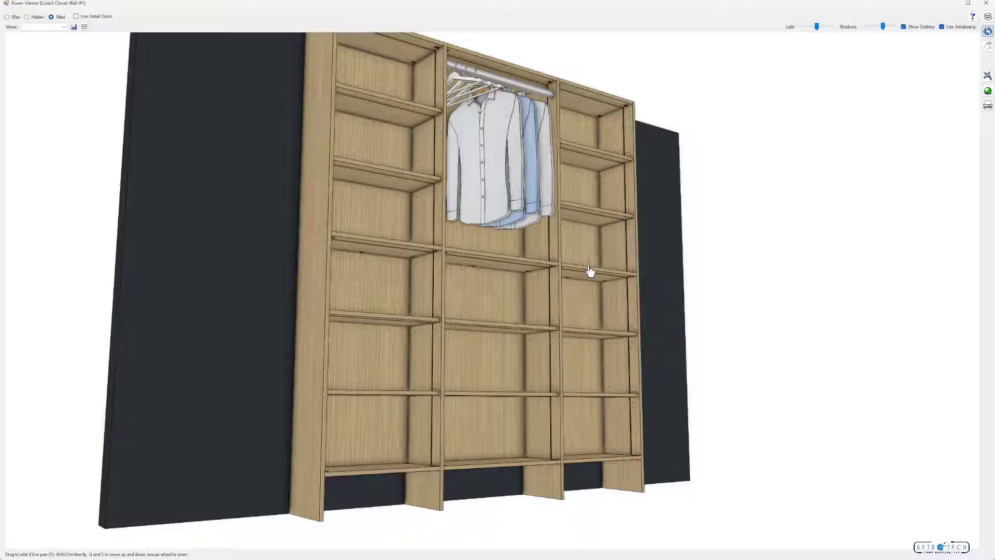